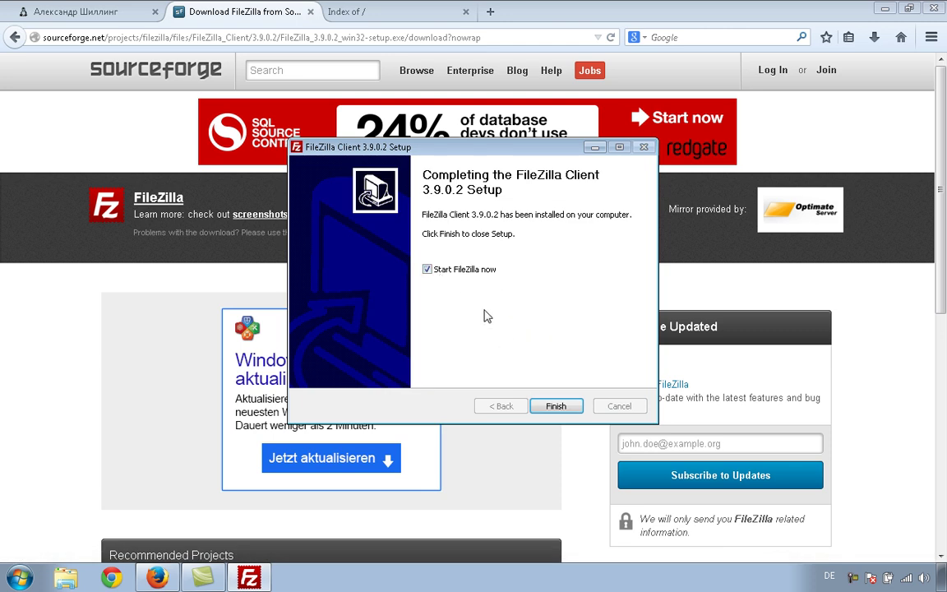
- Finish the FileZilla 3.9.0.2 setup without launching it, and close the SourceForge download tab
click(428, 269)
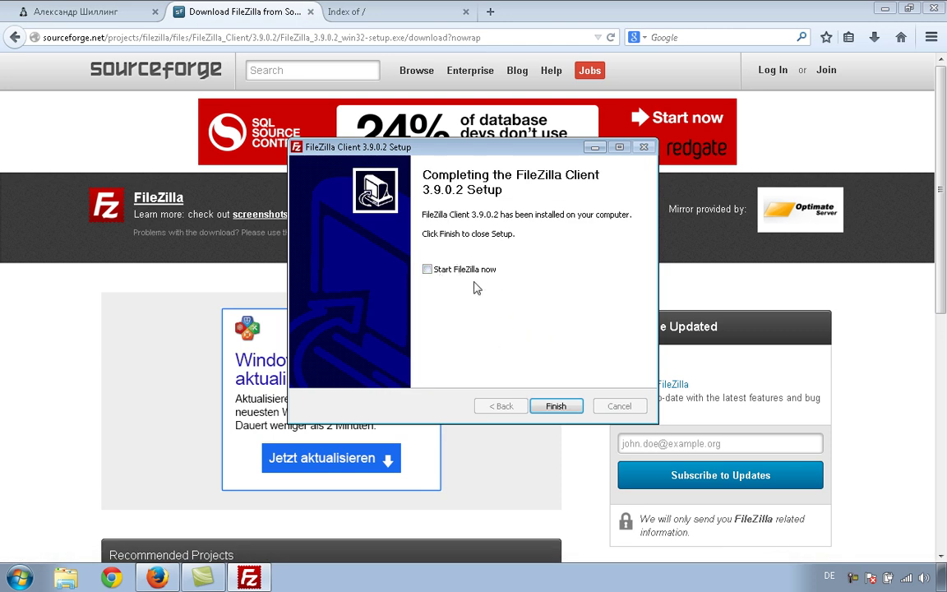
click(557, 406)
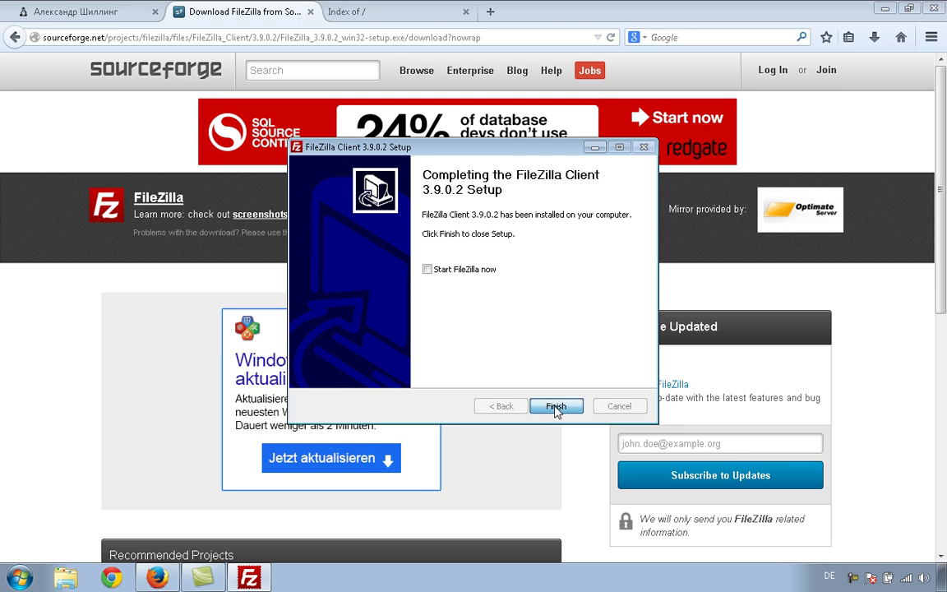
click(311, 12)
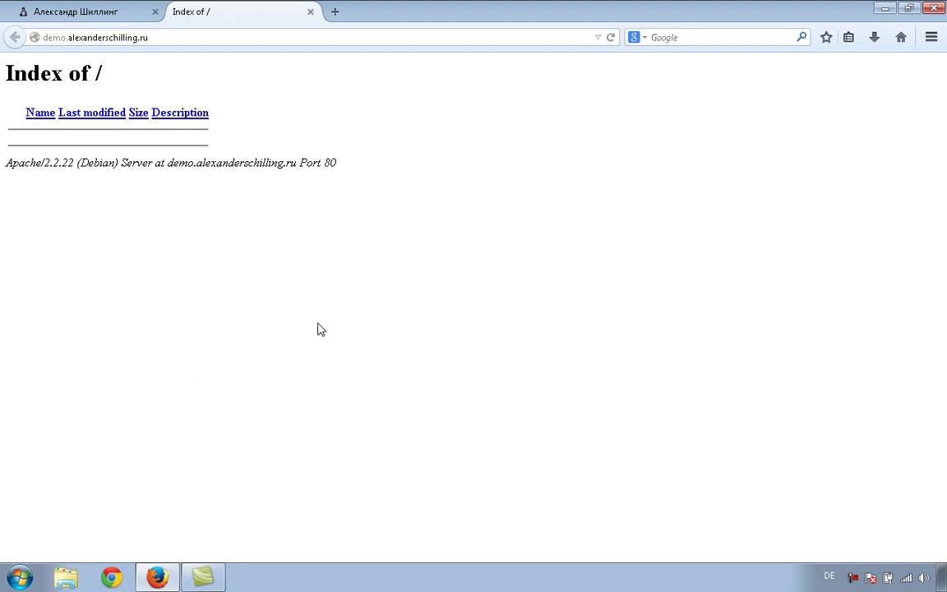
- Minimize Firefox, leaving the empty 'Index of /' page behind, to reveal the desktop
click(880, 7)
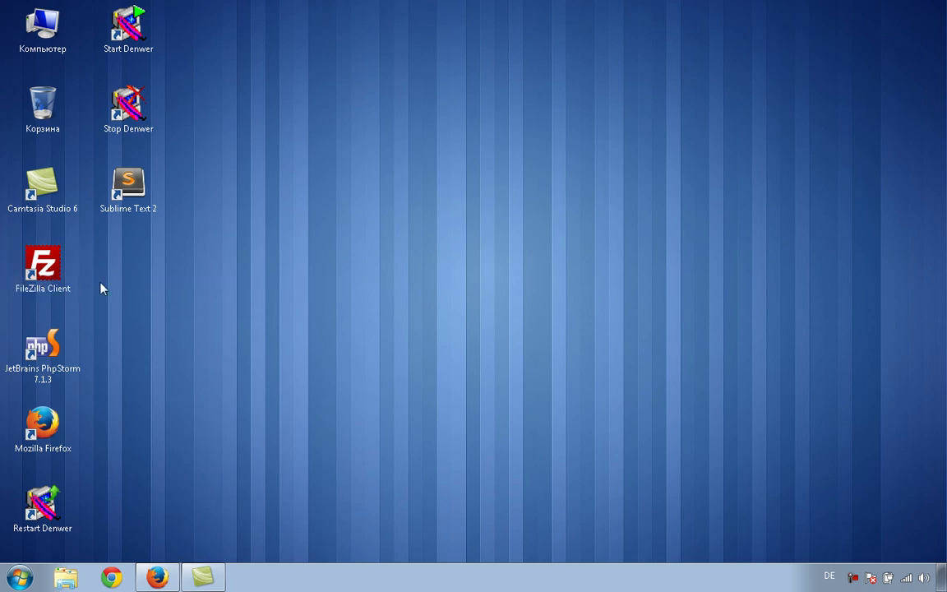
- Launch FileZilla and add a Site Manager entry named after the demo domain, with that domain as host
double_click(58, 277)
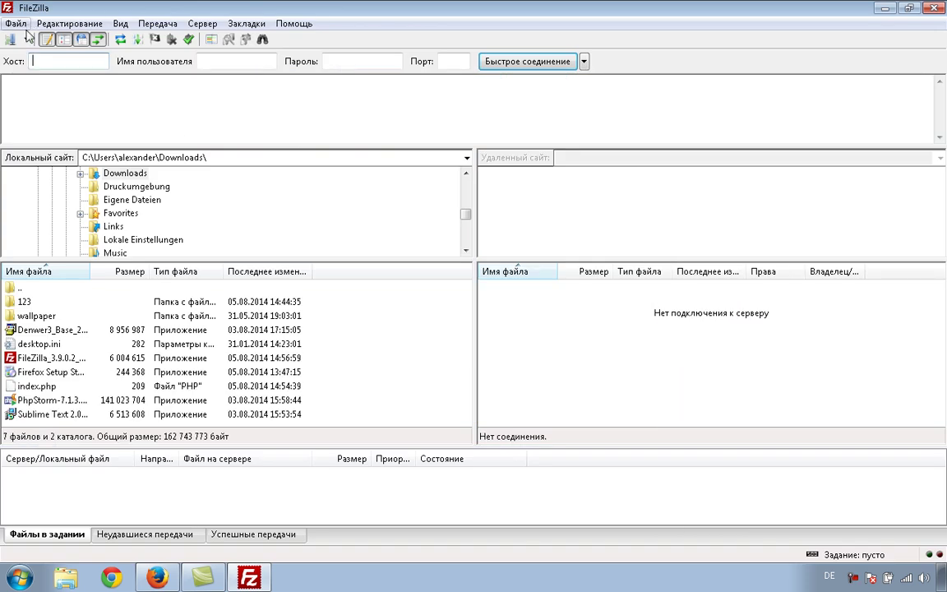
click(13, 41)
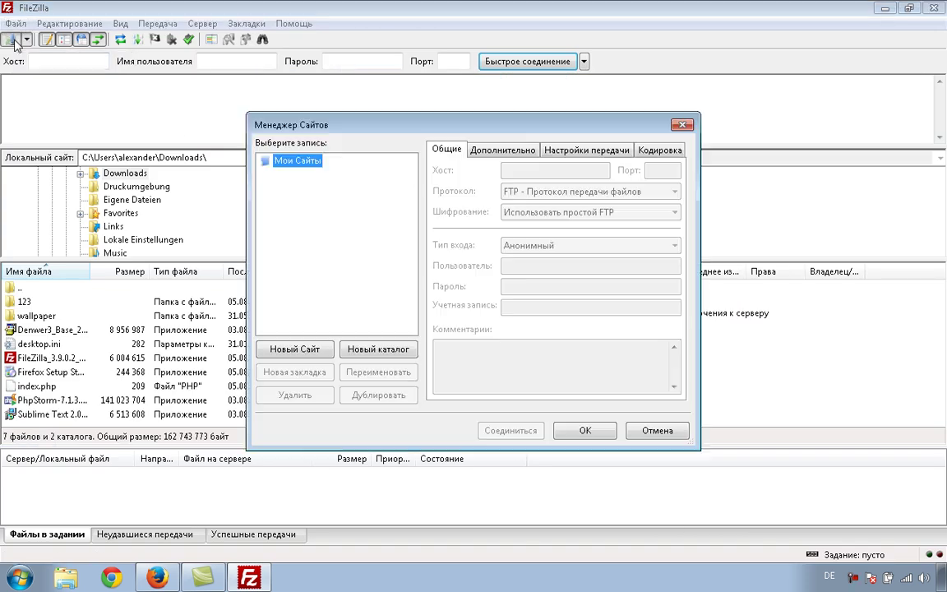
click(317, 351)
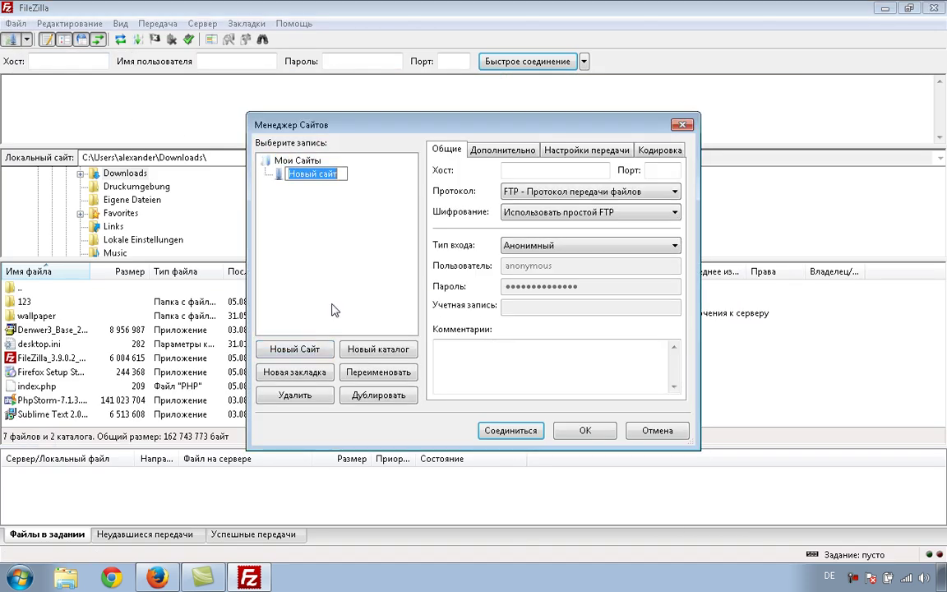
text(demo.)
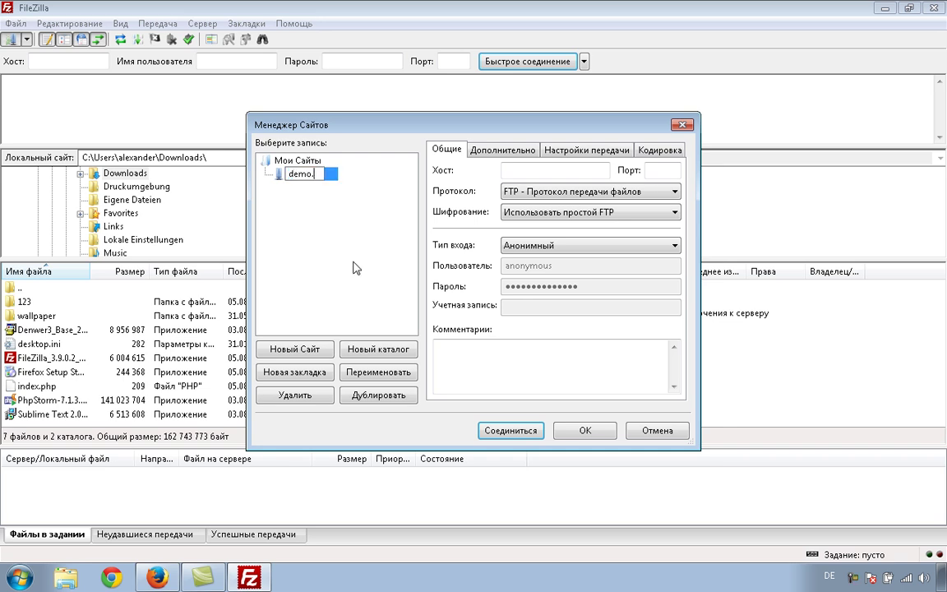
text(alexanderschilling.ru)
key(ctrl+a)
key(ctrl+c)
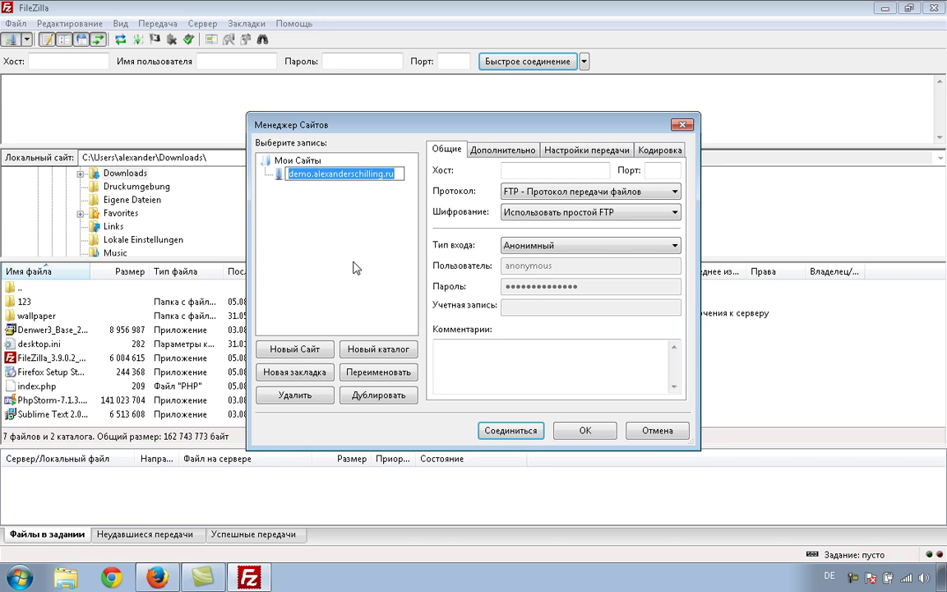
click(529, 169)
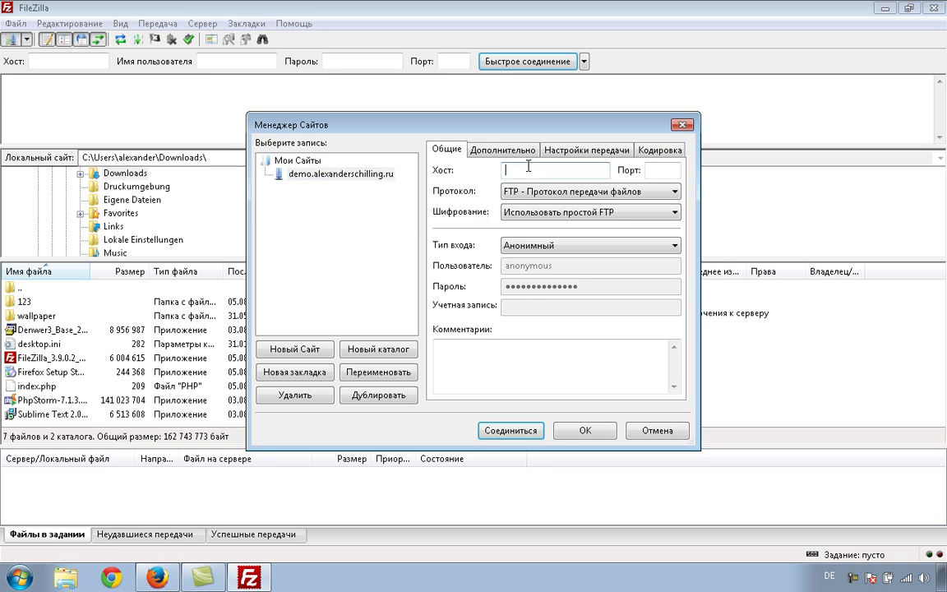
key(ctrl+v)
- Set the demo site's logon type to Normal and keep plain FTP as the protocol
click(510, 245)
click(538, 273)
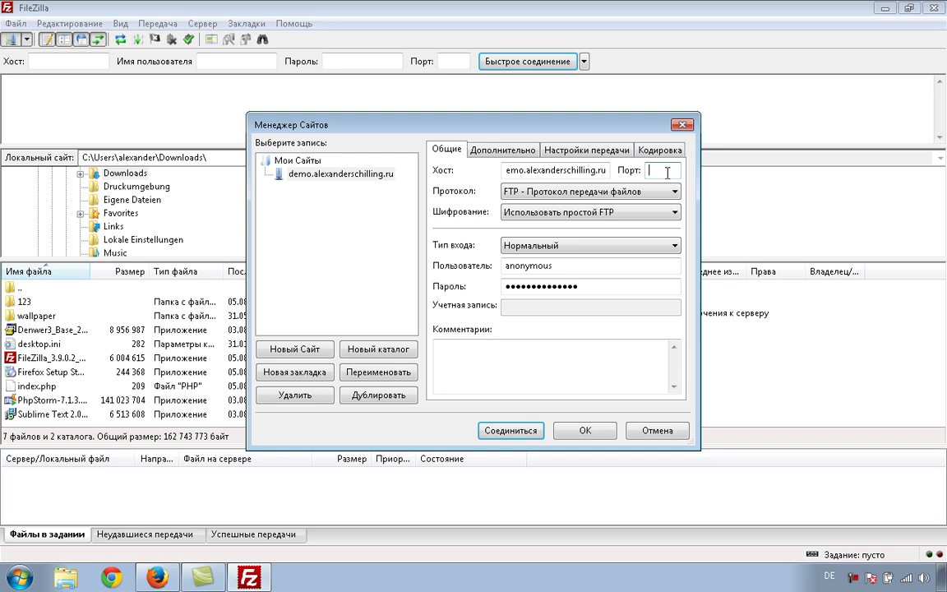
click(596, 195)
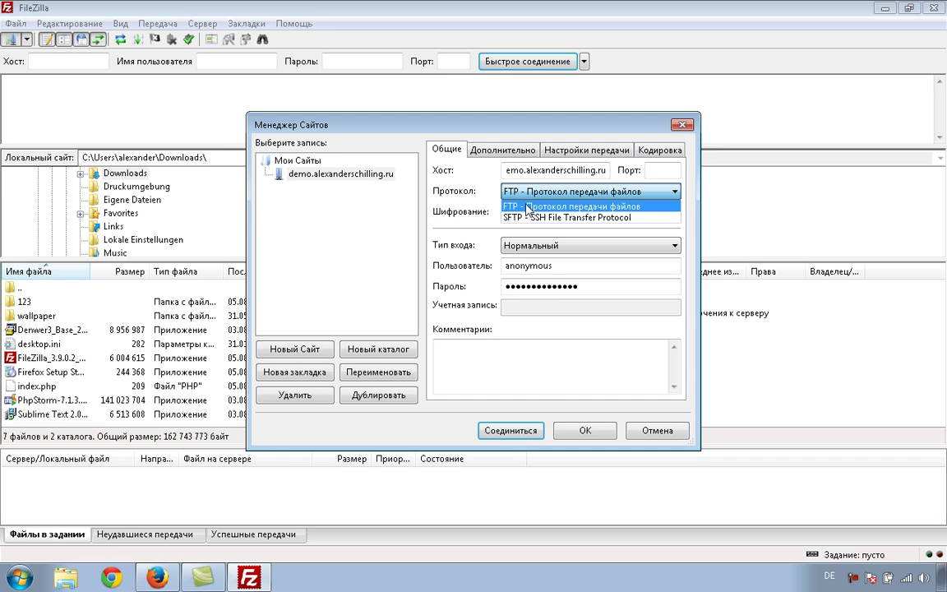
click(528, 206)
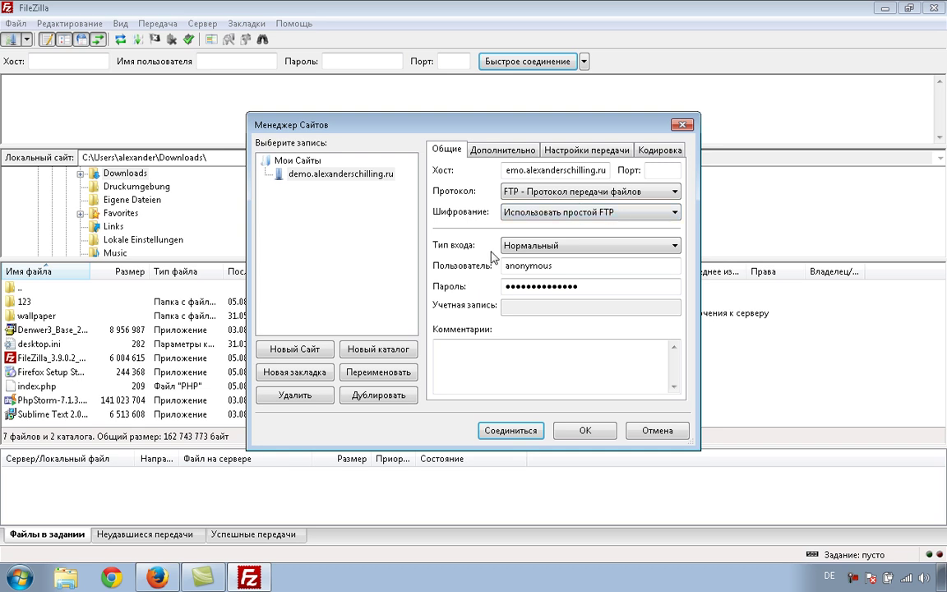
click(541, 246)
click(531, 271)
- Replace the anonymous username and placeholder password with the account's credentials, and save the site
click(554, 266)
drag(553, 265, 473, 267)
text(demo)
drag(582, 286, 444, 288)
key(BackSpace)
text(de)
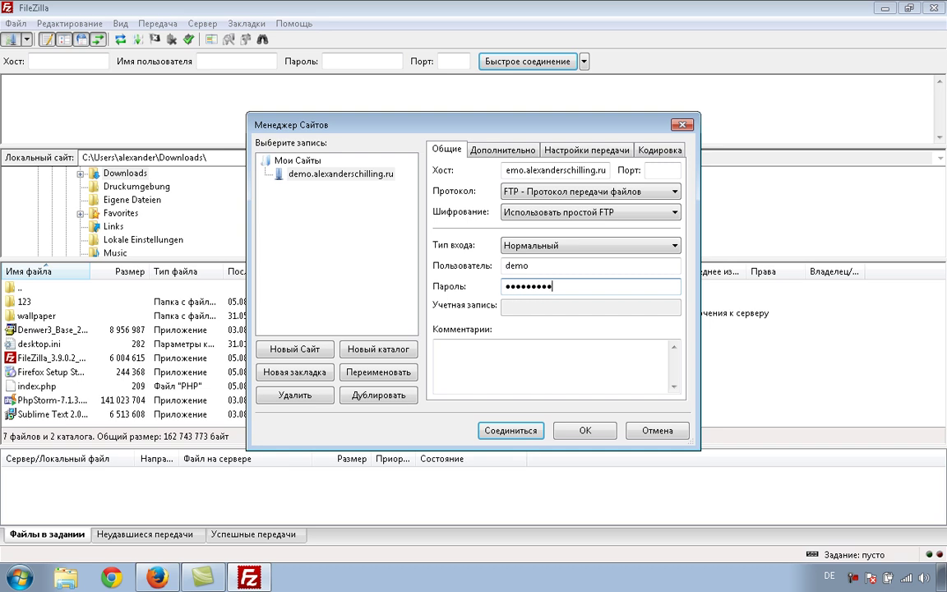
click(584, 433)
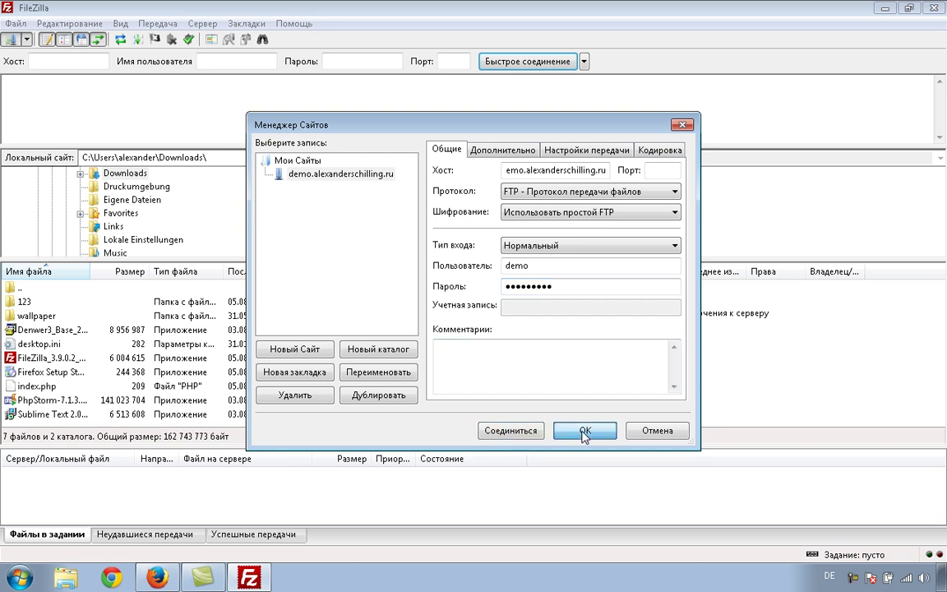
- Connect to the saved demo site, widen the remote Filename column, and open the empty /public_html folder
click(12, 43)
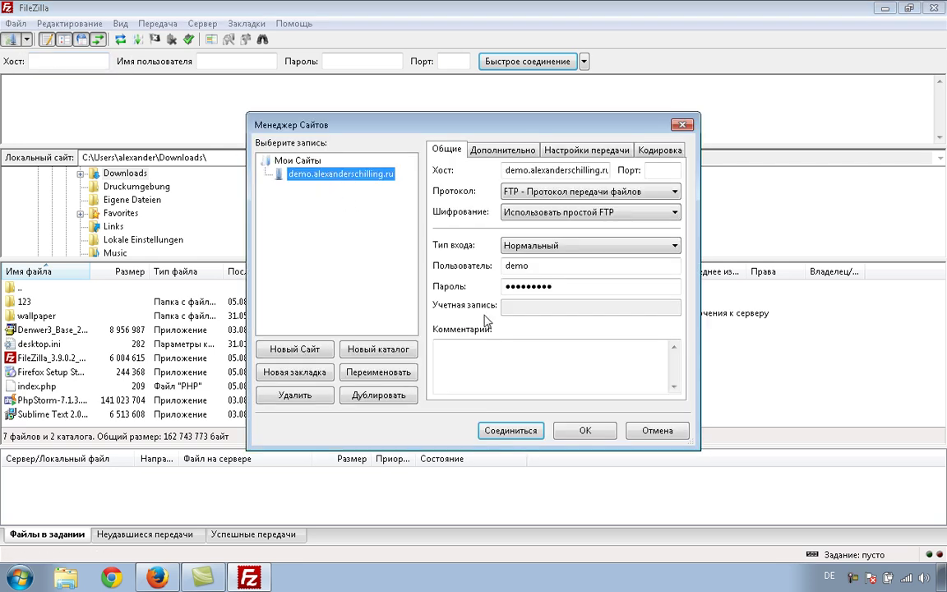
click(510, 432)
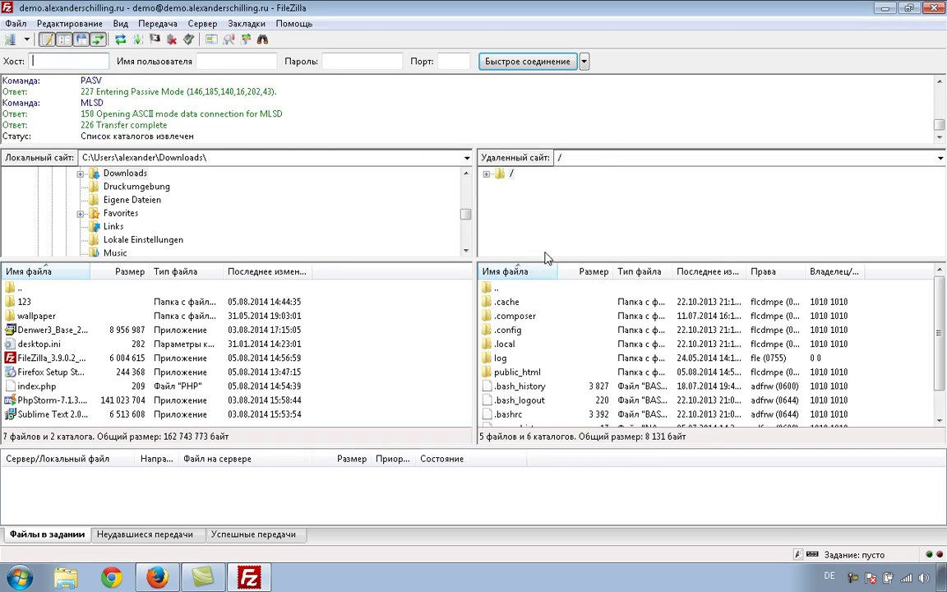
drag(559, 271, 607, 272)
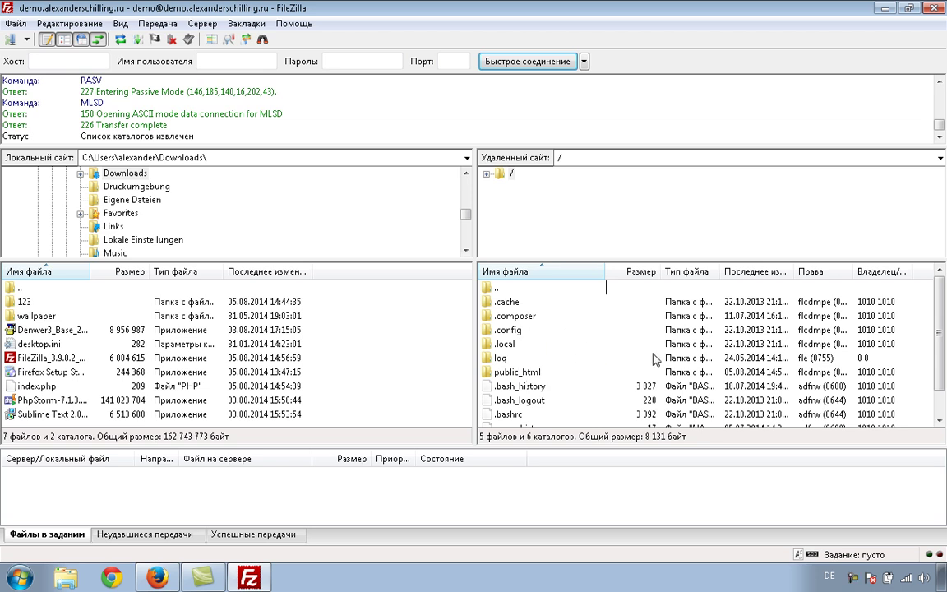
scroll(843, 296, down, 1)
scroll(843, 296, up, 1)
double_click(529, 374)
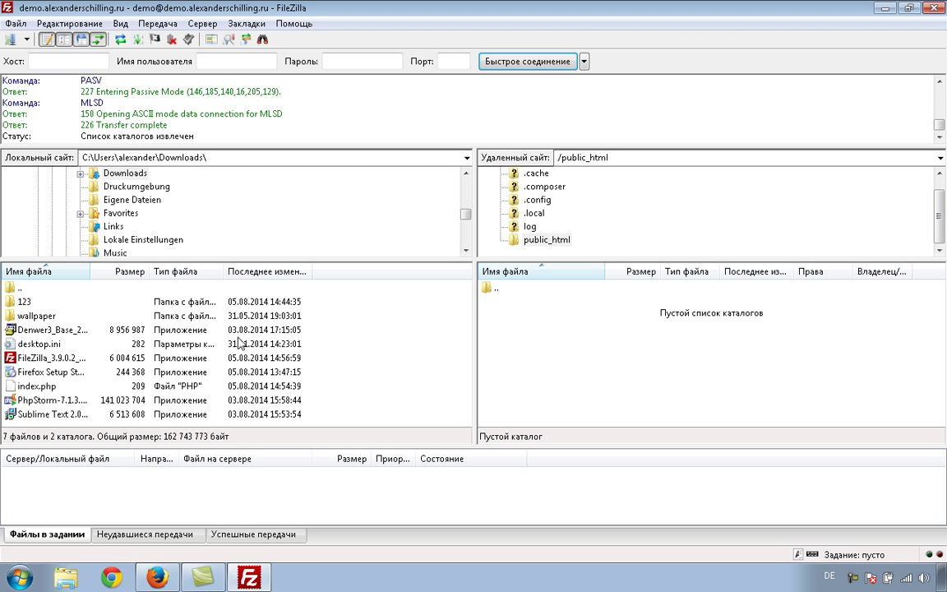
- Upload the local index.php into the remote public_html folder via its context menu
click(44, 388)
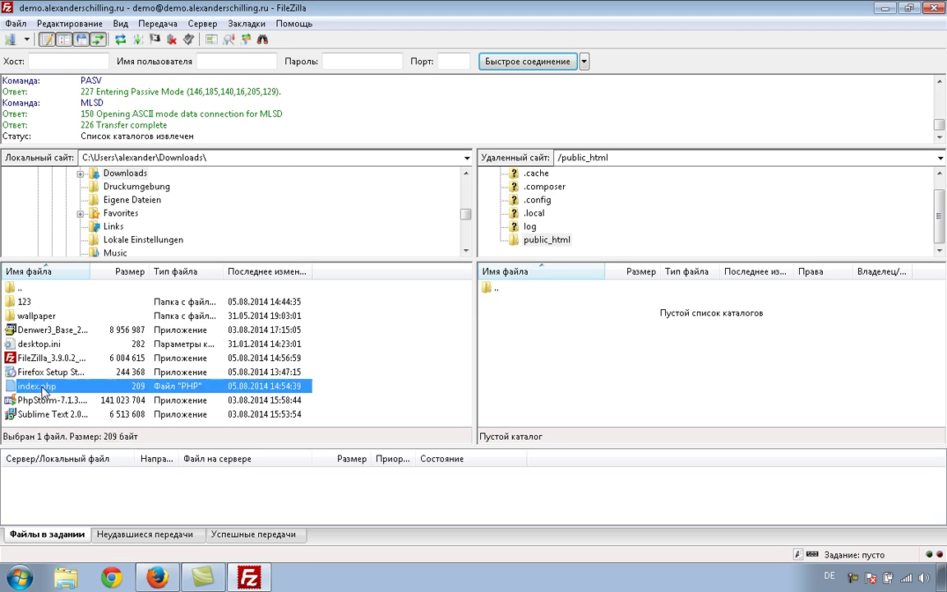
drag(62, 391, 544, 365)
drag(303, 387, 132, 388)
right_click(130, 388)
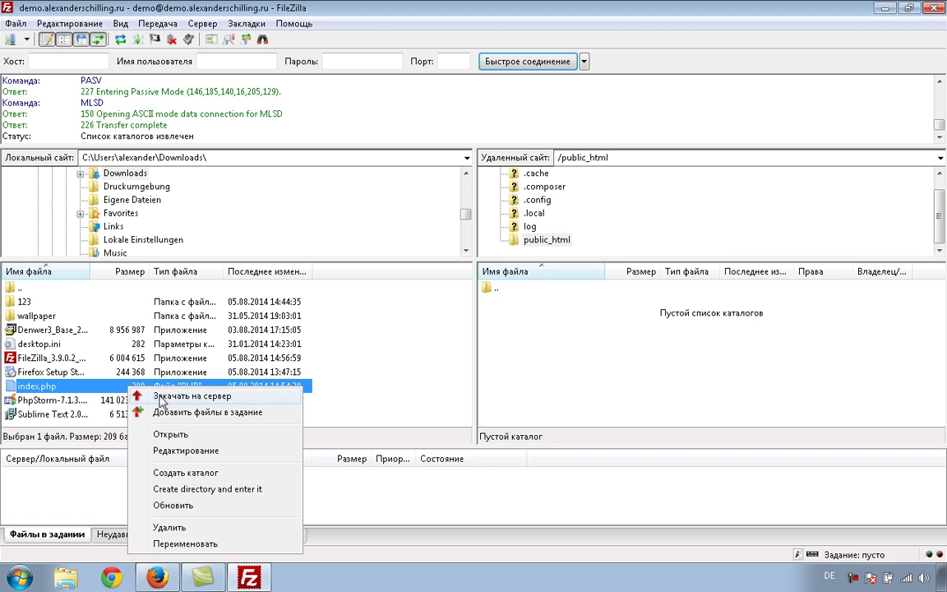
click(161, 397)
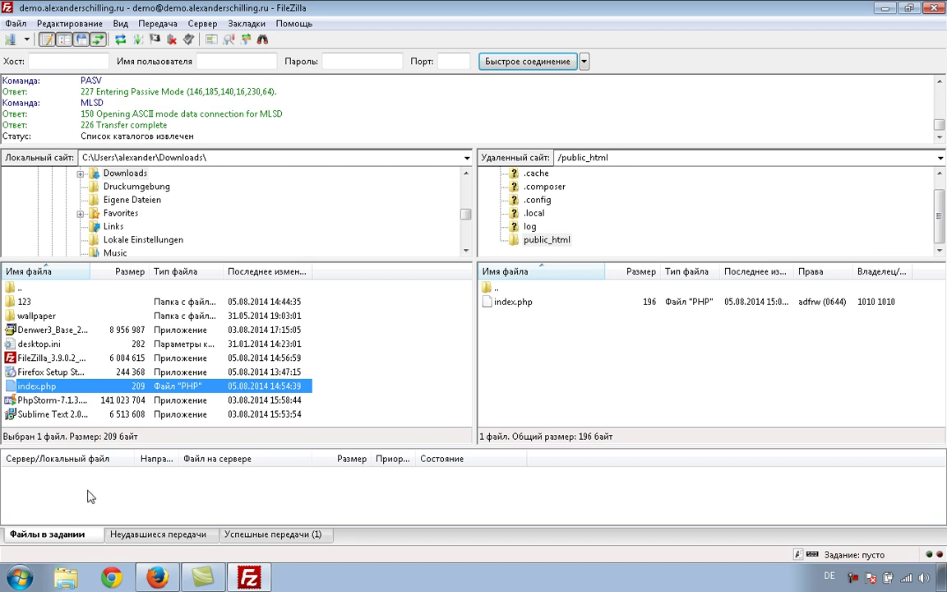
- Check the successful and failed transfer lists, showing one success and no failures
click(254, 535)
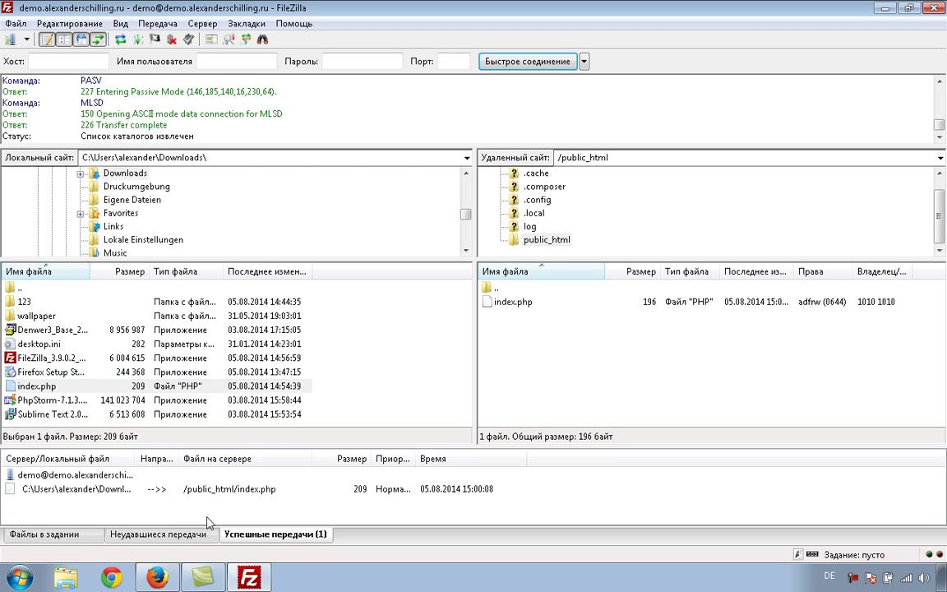
click(167, 538)
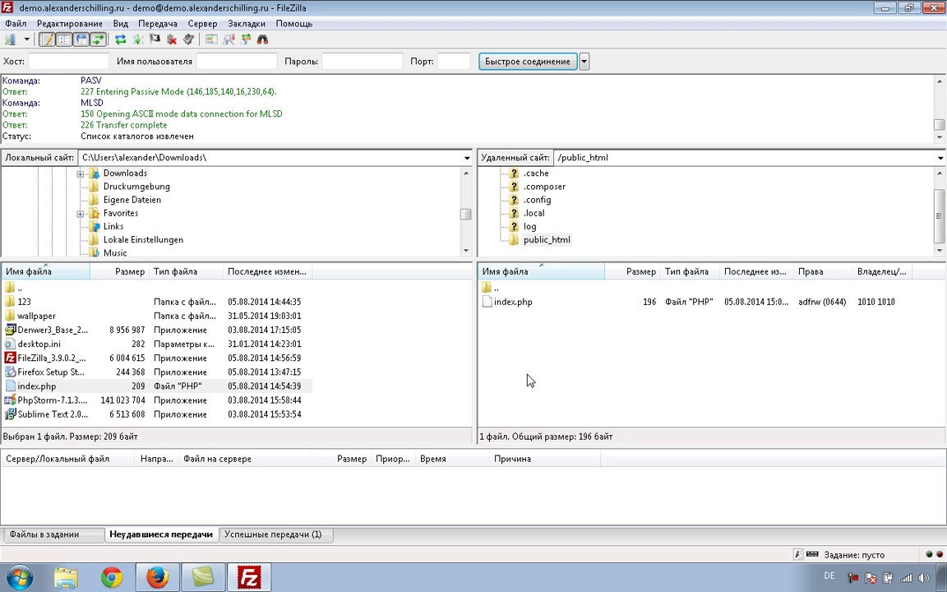
click(154, 576)
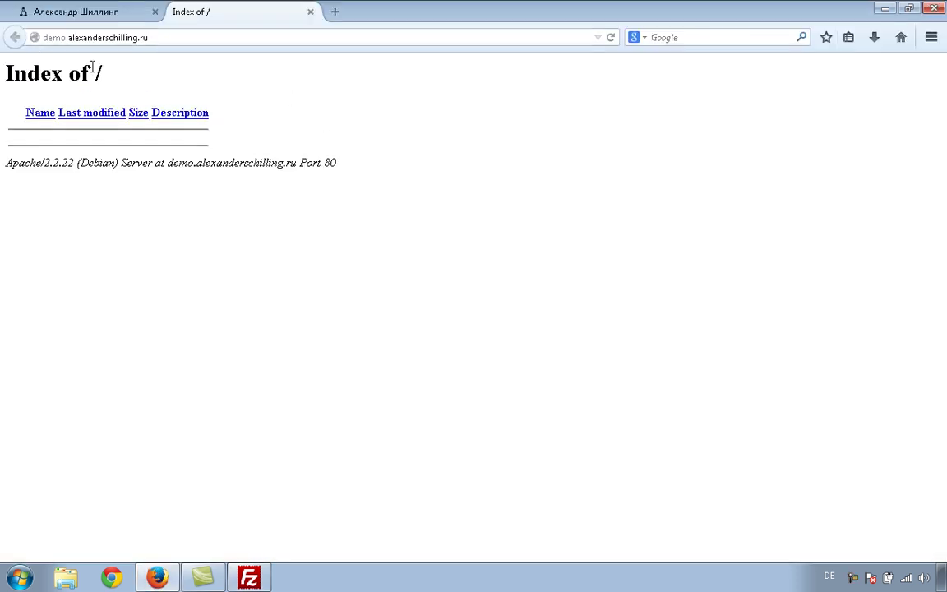
- Reload the demo site in Firefox so it shows 'Привет мир!'
click(611, 38)
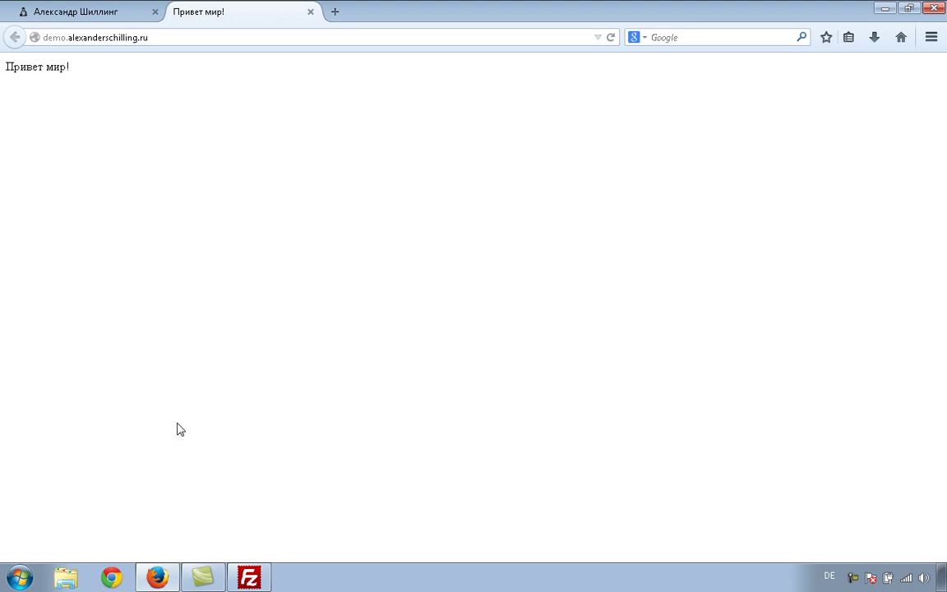
click(250, 578)
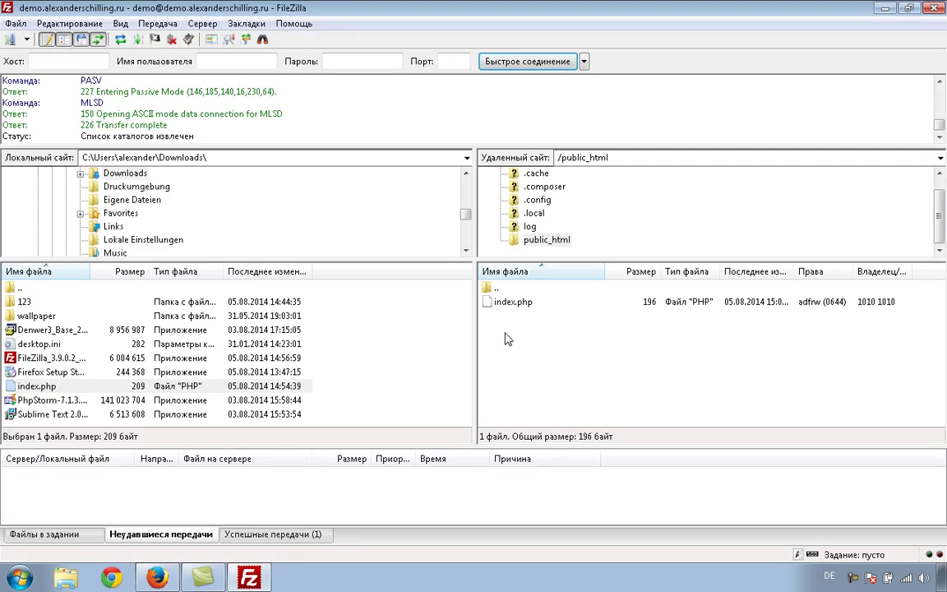
click(517, 302)
right_click(520, 303)
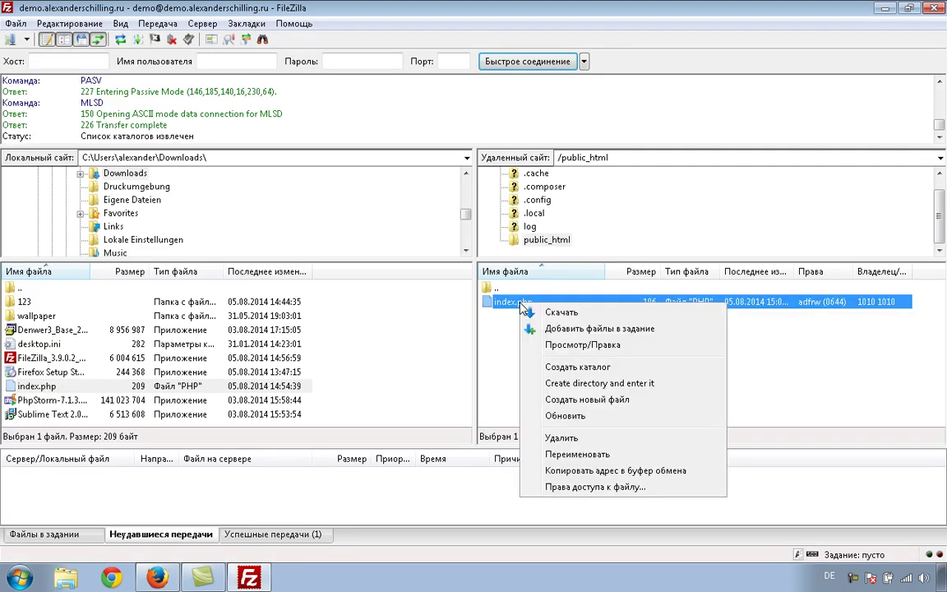
click(497, 338)
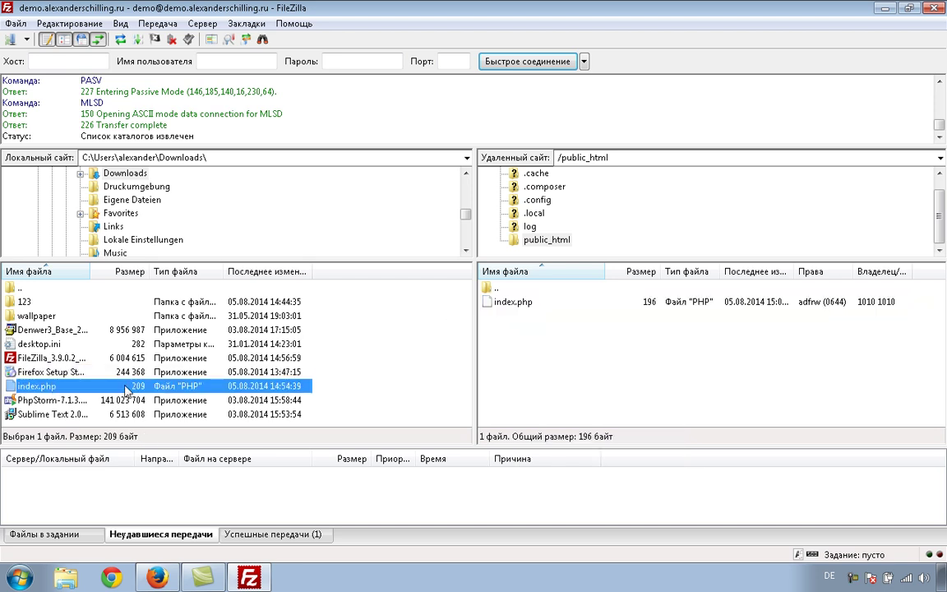
- Replace the local index.php with the server's copy in Downloads, then minimize FileZilla and Firefox
key(Delete)
key(Return)
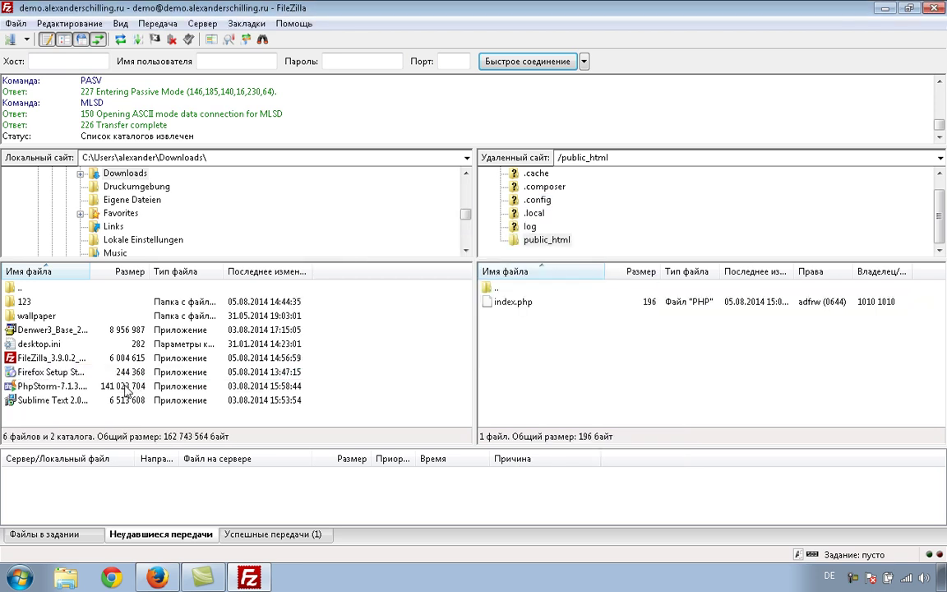
click(520, 304)
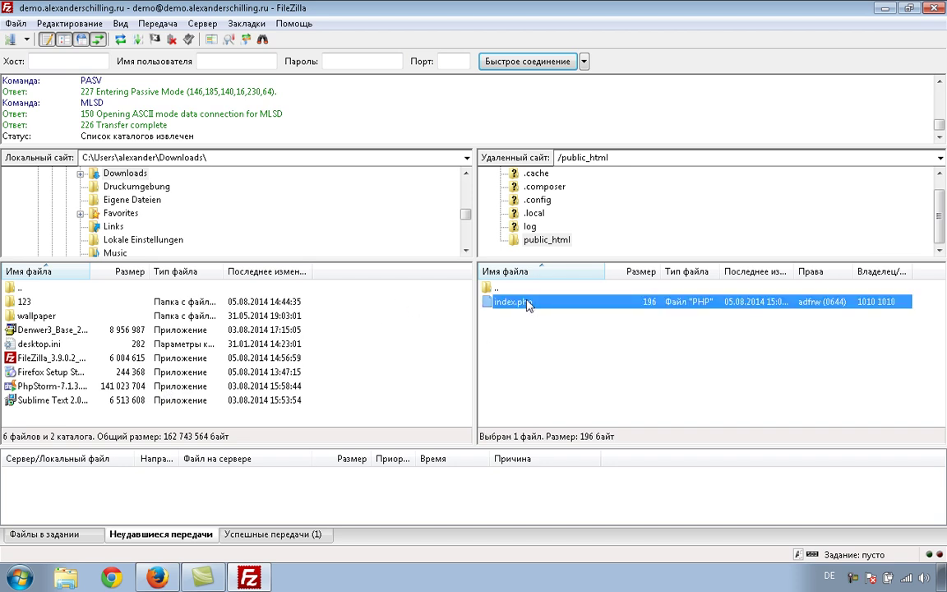
right_click(529, 305)
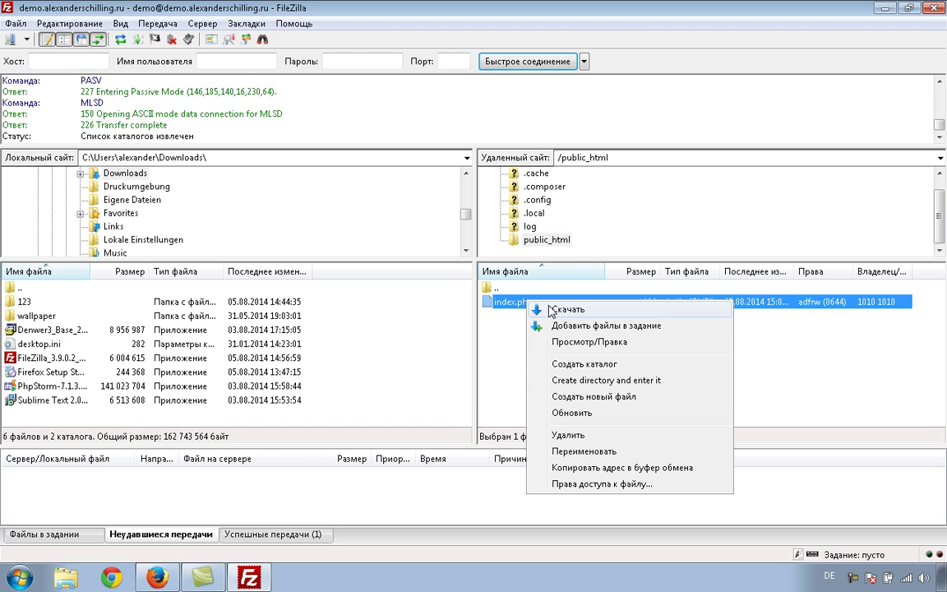
click(551, 310)
click(53, 388)
click(883, 8)
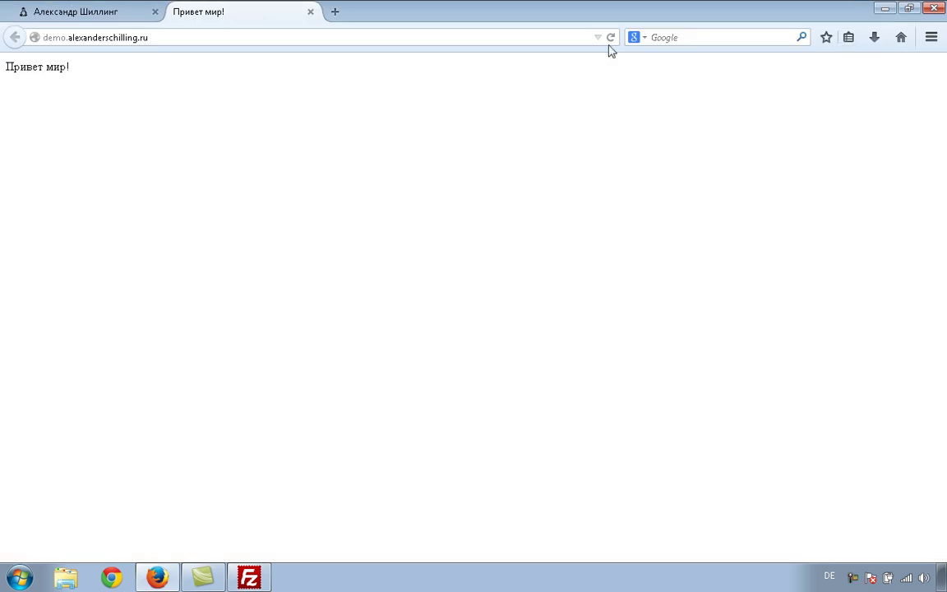
click(885, 8)
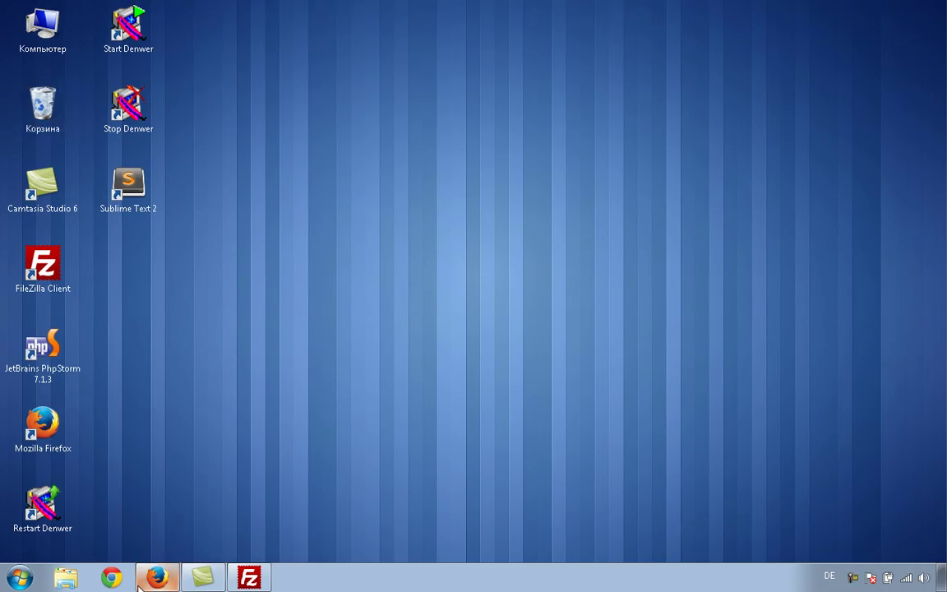
- Open the downloaded index.php from Downloads in Sublime Text 2, then return to FileZilla
double_click(134, 204)
click(11, 25)
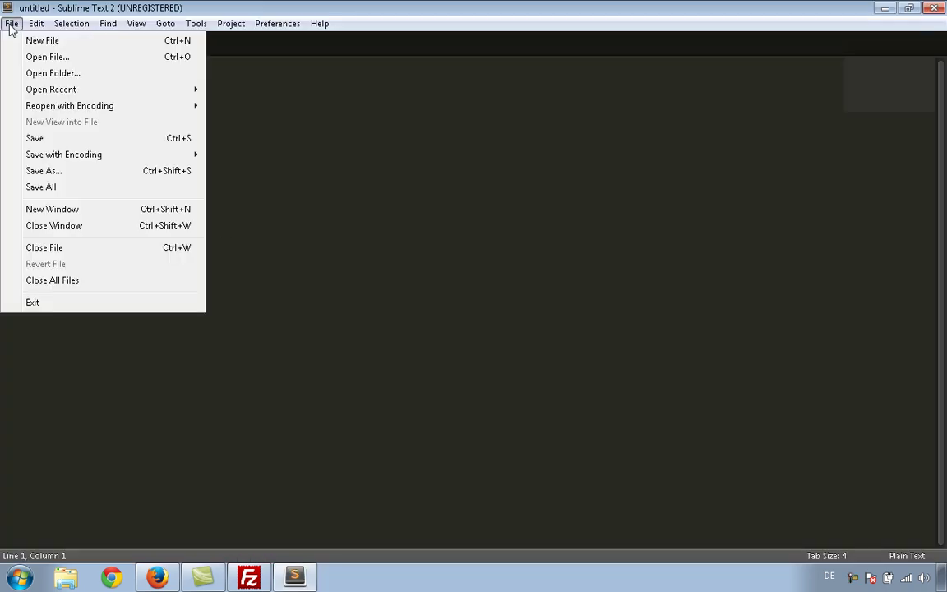
click(41, 58)
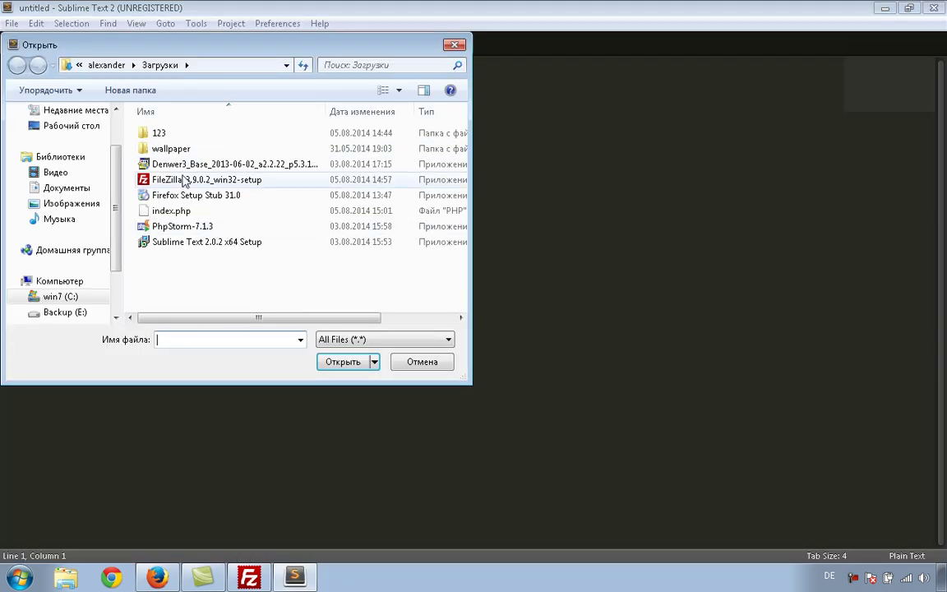
double_click(177, 211)
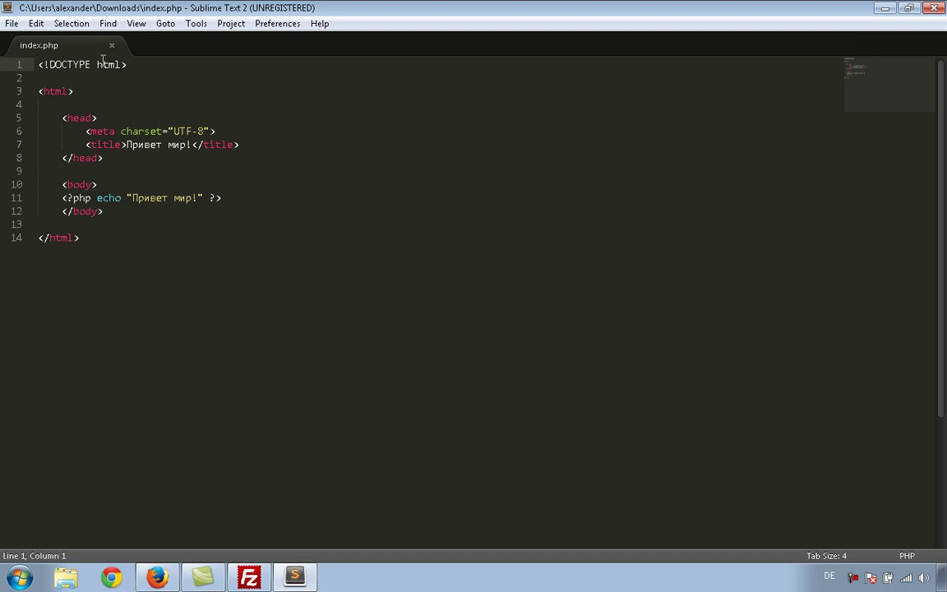
click(249, 578)
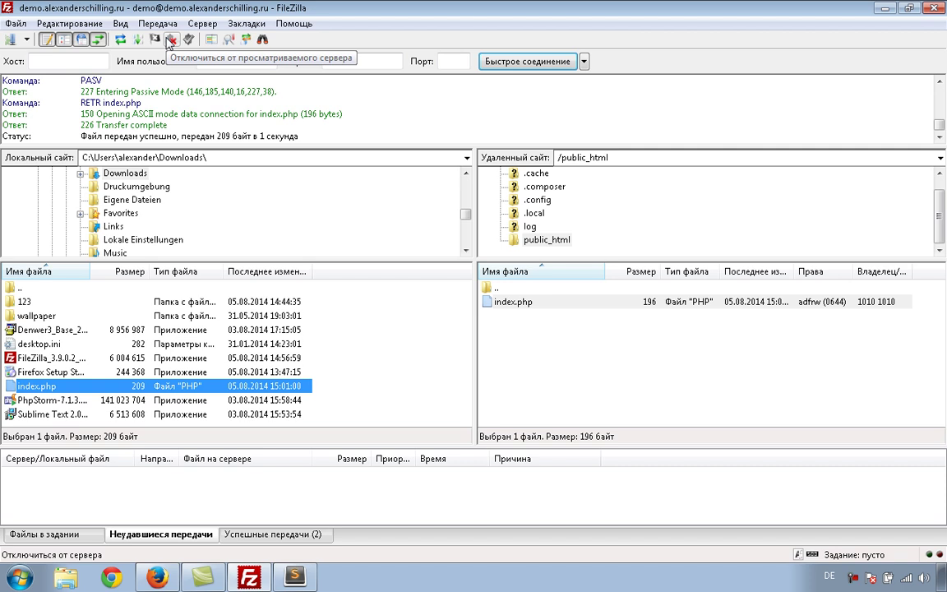
- Disconnect FileZilla from the demo server, then close FileZilla and Sublime Text 2
click(171, 39)
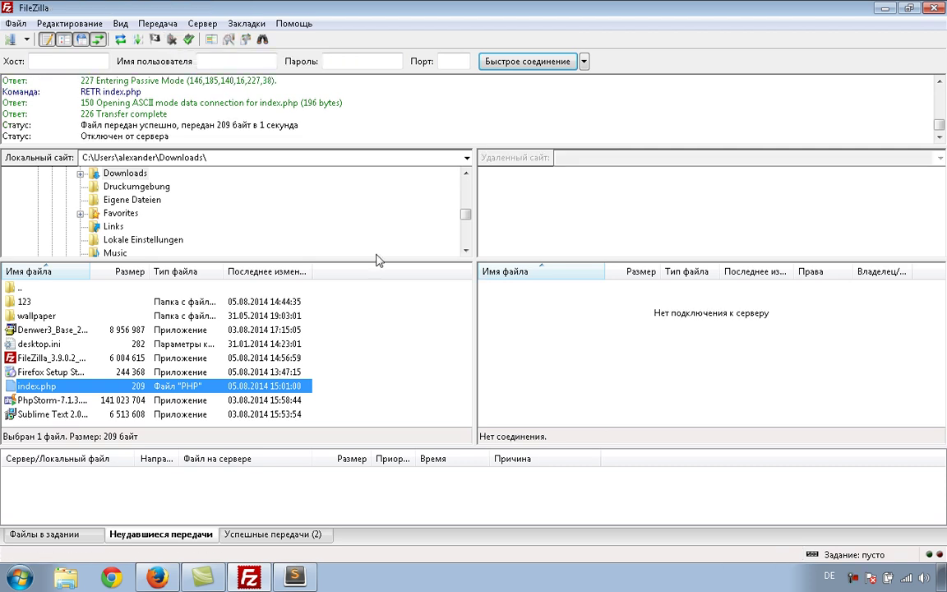
key(alt+F4)
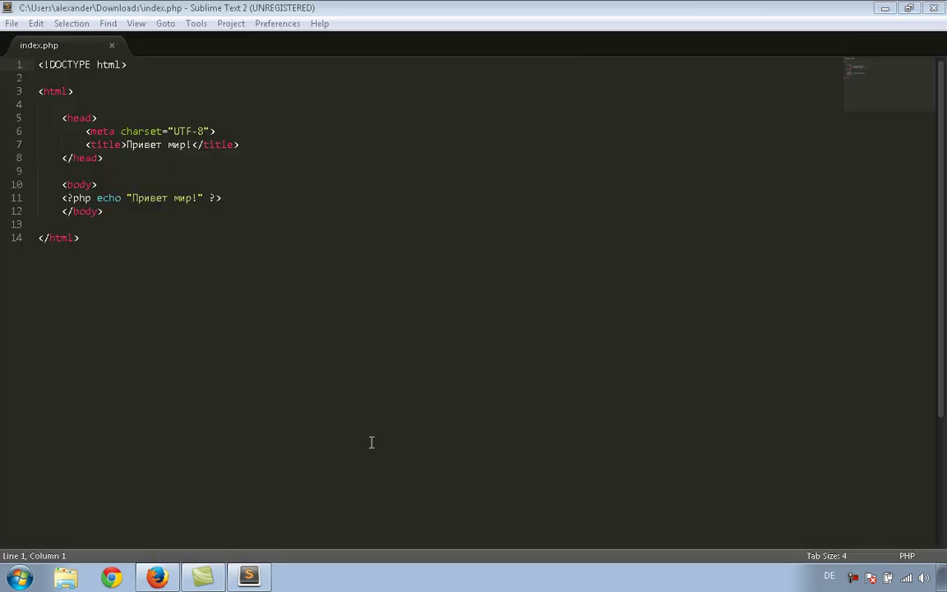
key(alt+F4)
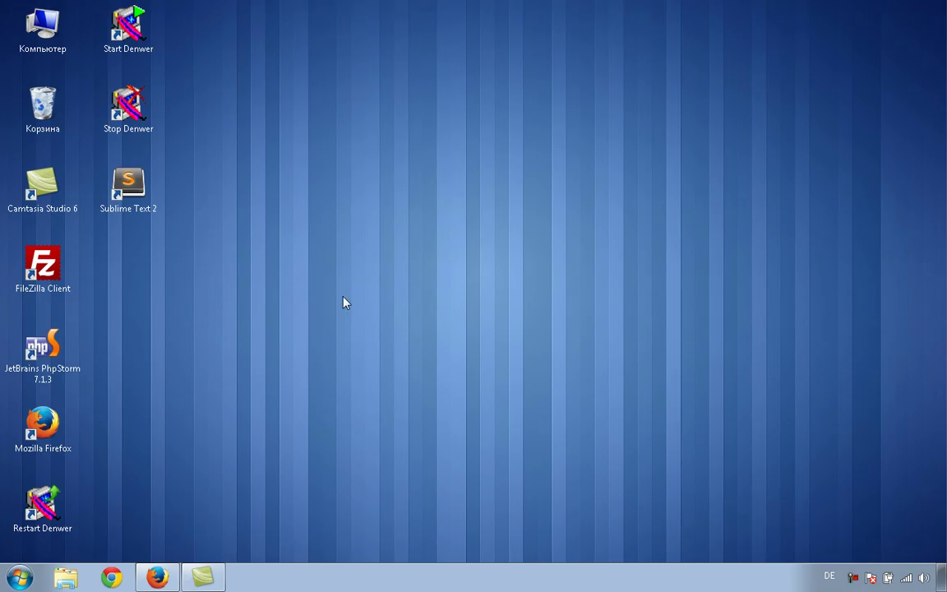
- Restore Firefox and close the 'Привет мир!' demo-site tab
click(157, 578)
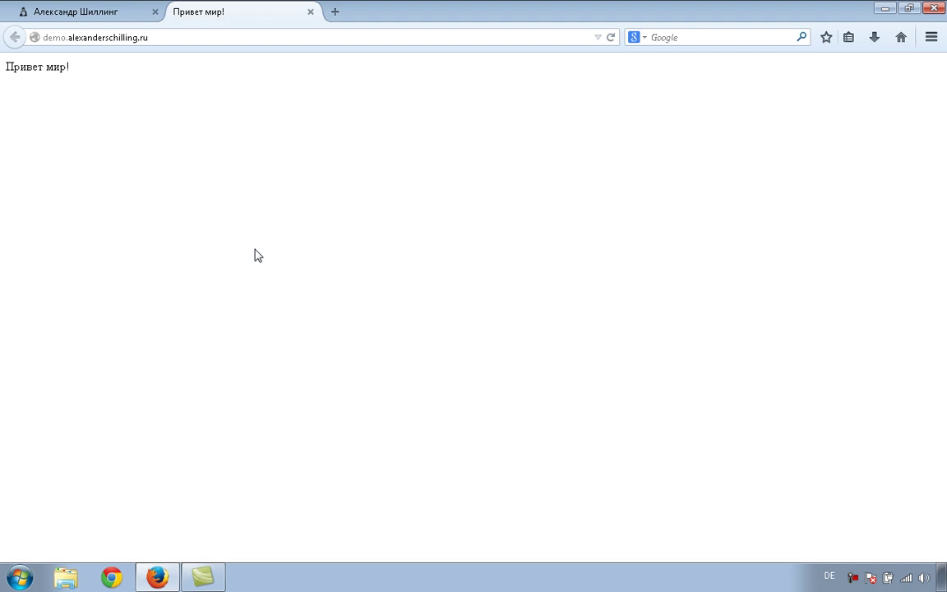
click(311, 12)
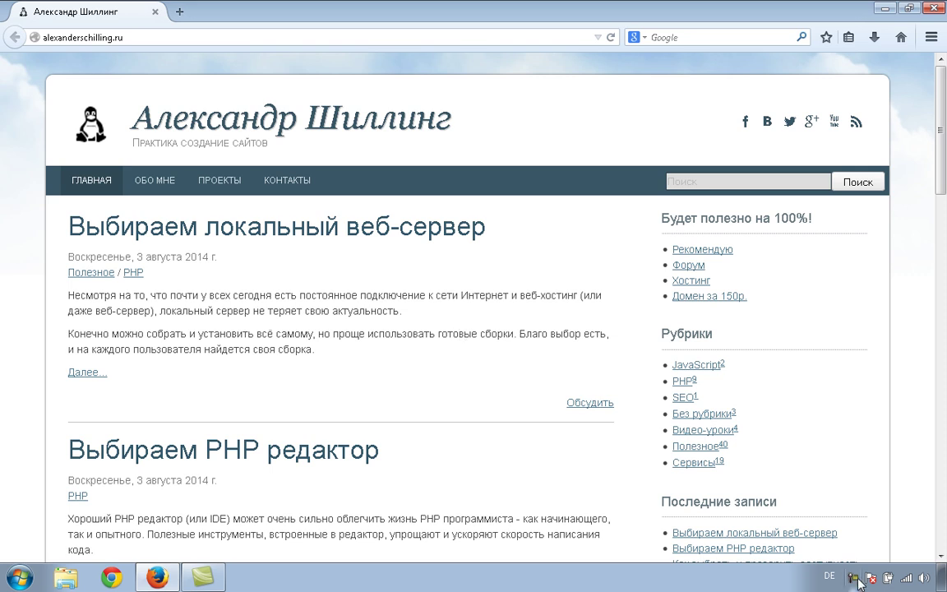
right_click(853, 578)
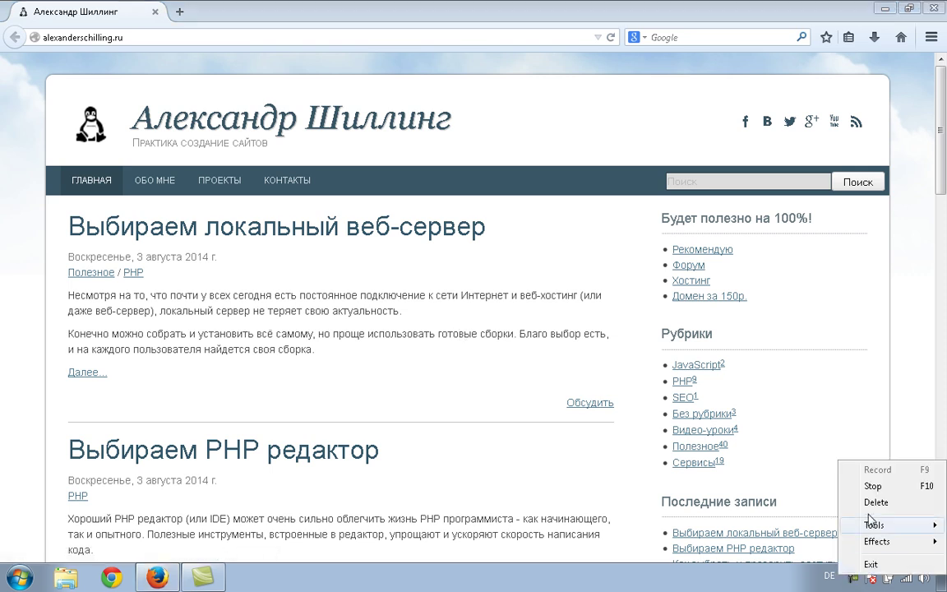